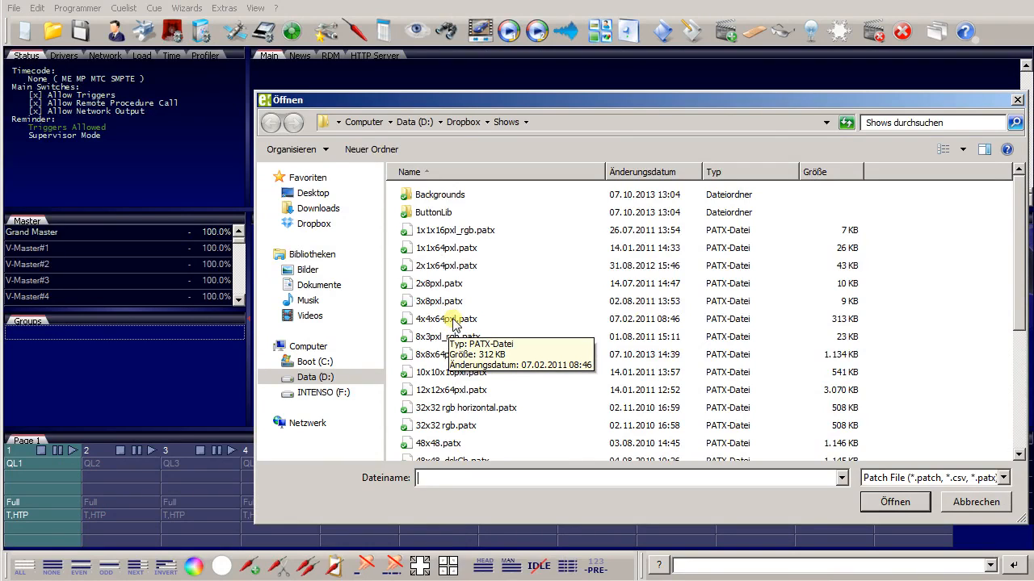
Step: Load the patch file 4x4x64pxl.patx and select all of its RGB Fader fixtures for programming
click(453, 322)
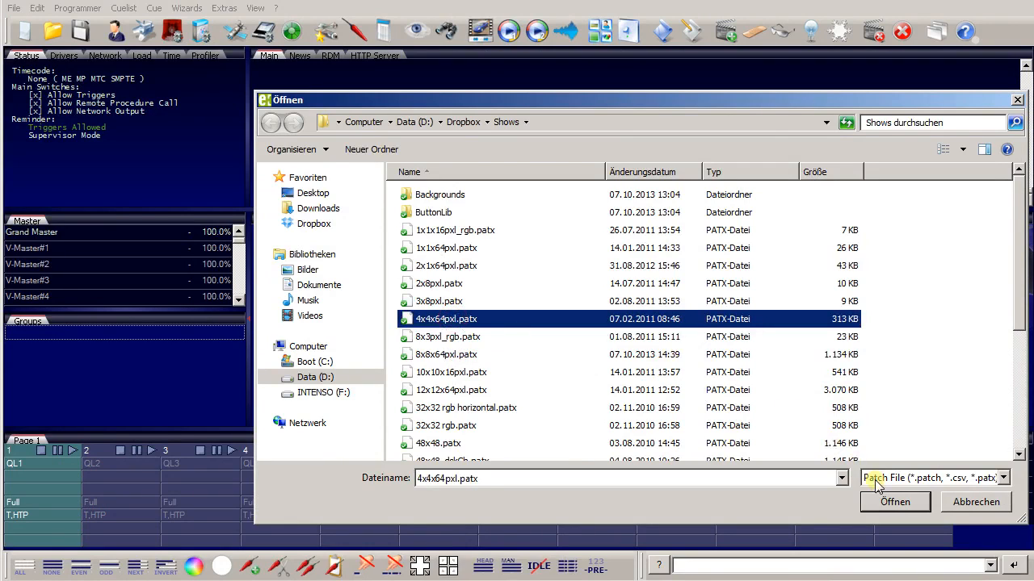
click(888, 502)
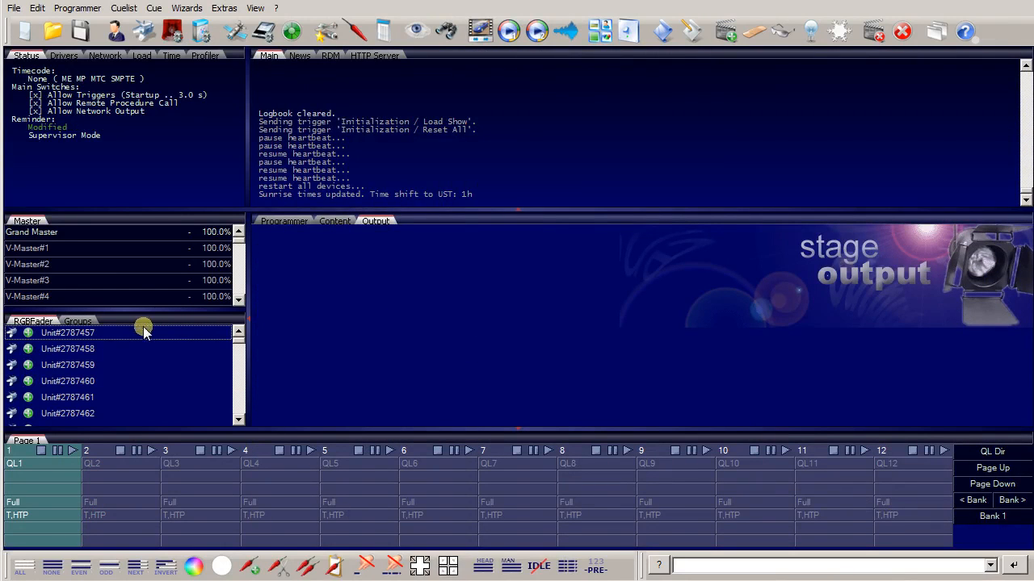
click(143, 334)
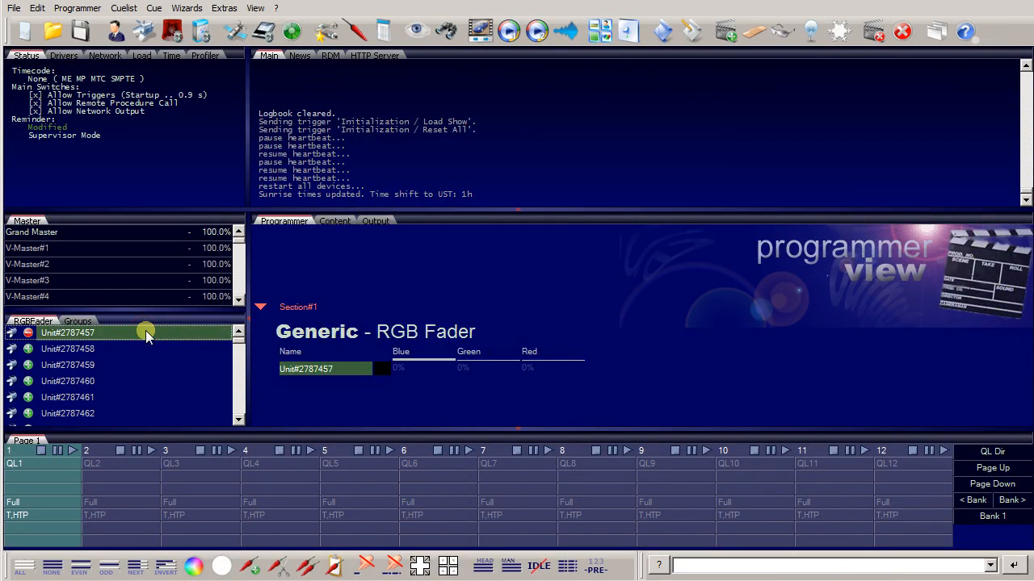
right_click(209, 335)
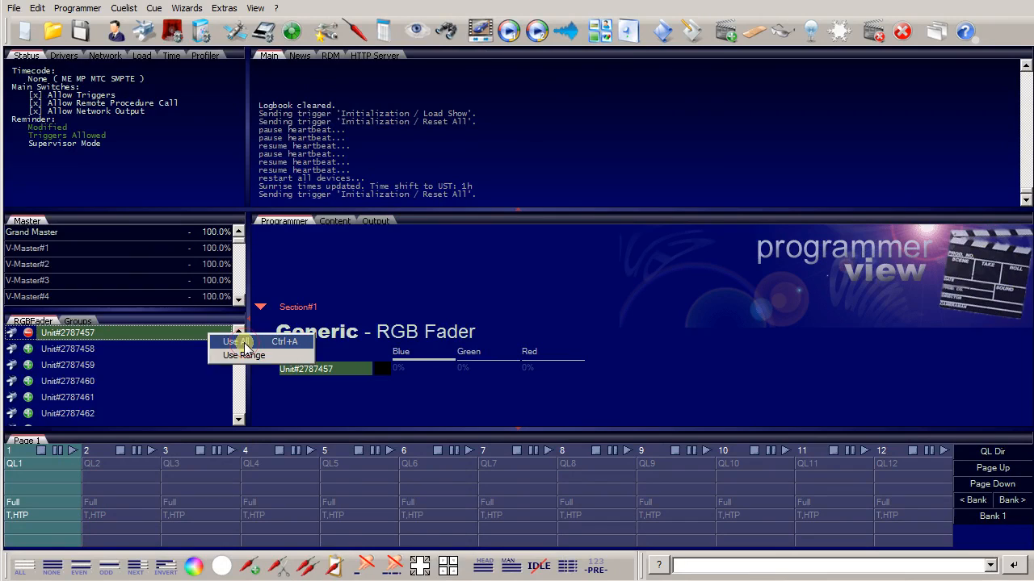
click(244, 342)
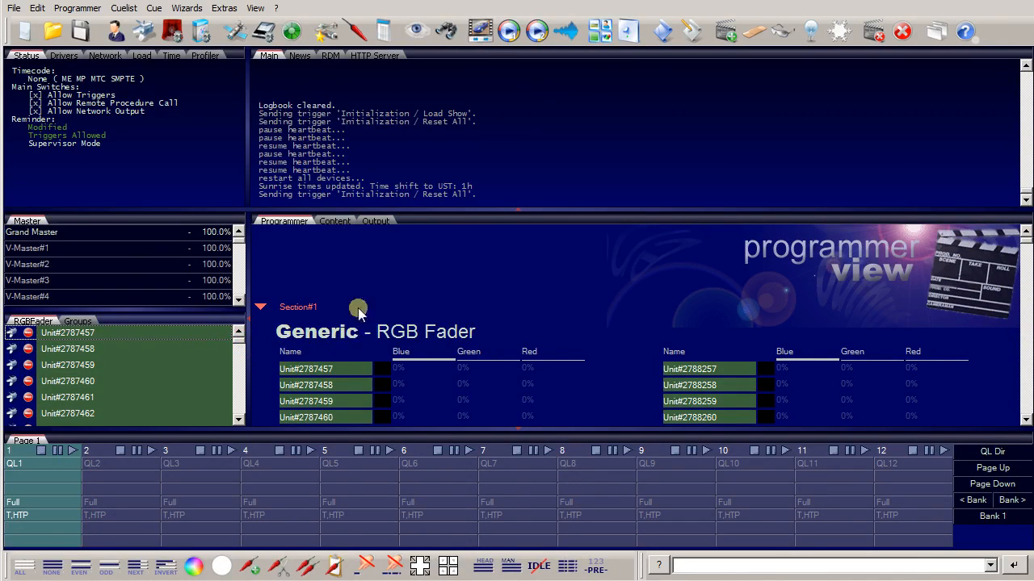
Step: Add a Live FX effect to the selected fixtures using the RGB Polar preset "white to blue, out to in time warp" and inspect its preview
click(359, 32)
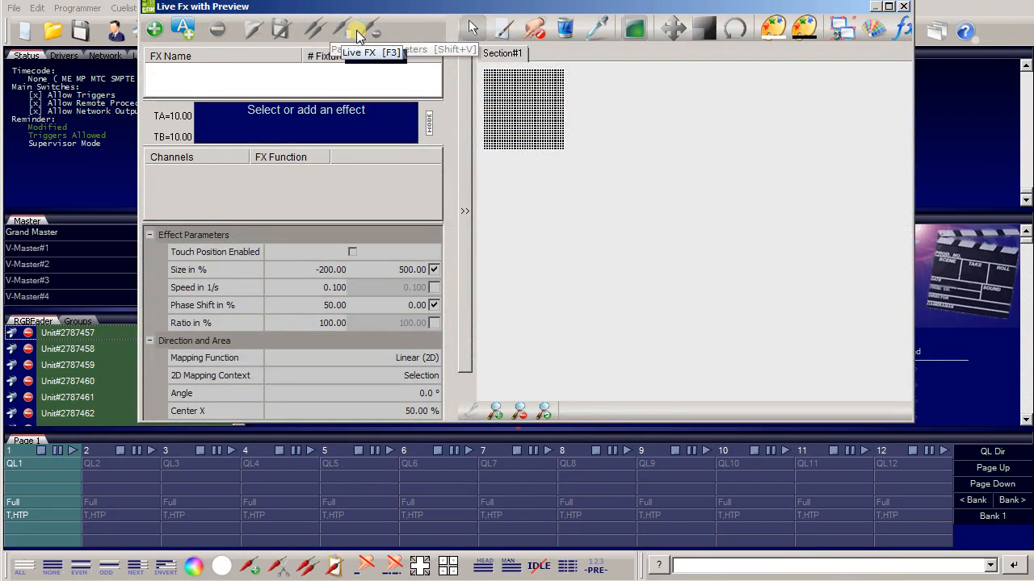
click(154, 30)
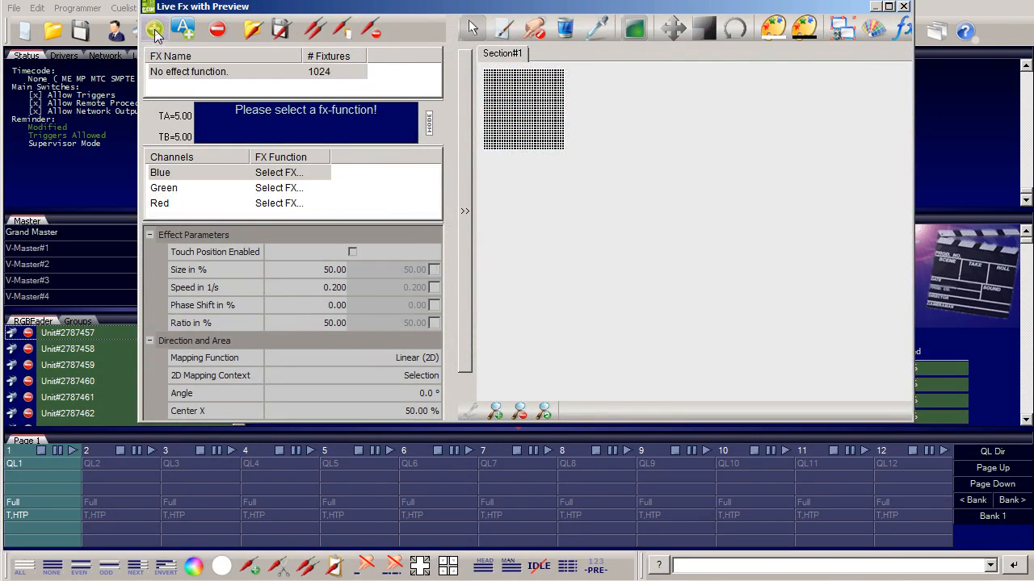
click(254, 34)
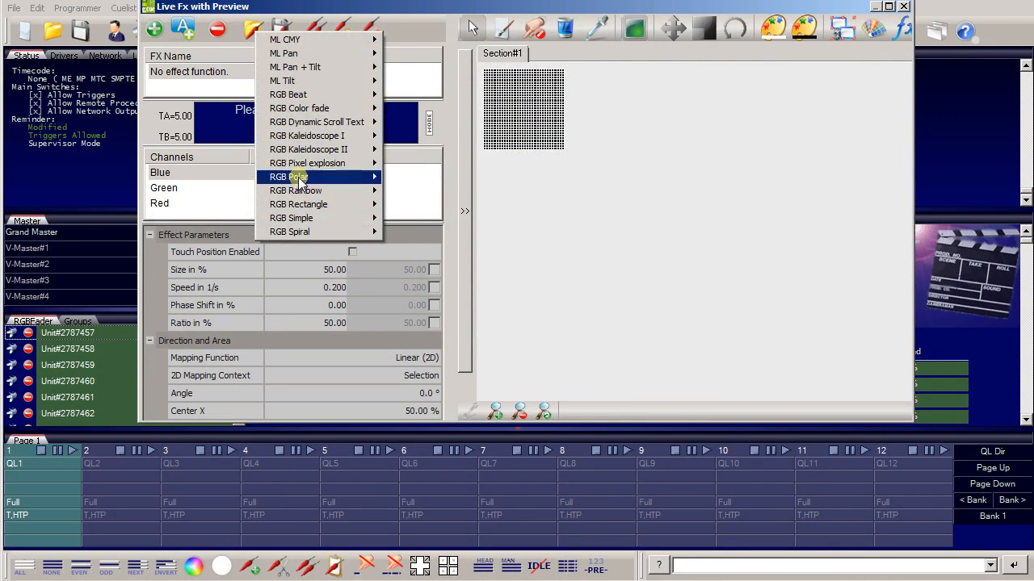
mouse_move(298, 179)
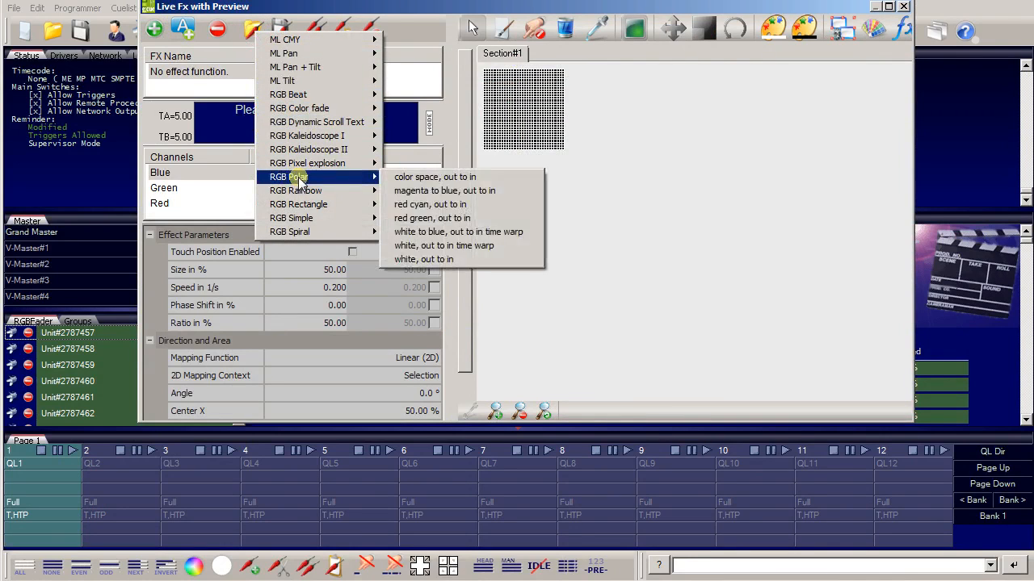
click(426, 234)
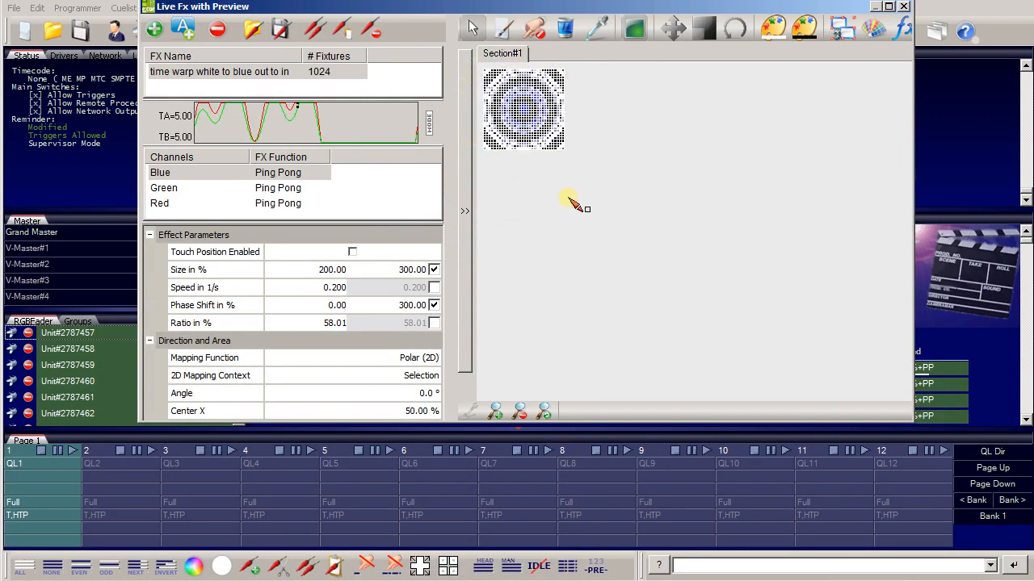
scroll(531, 146, up, 2)
scroll(533, 156, up, 3)
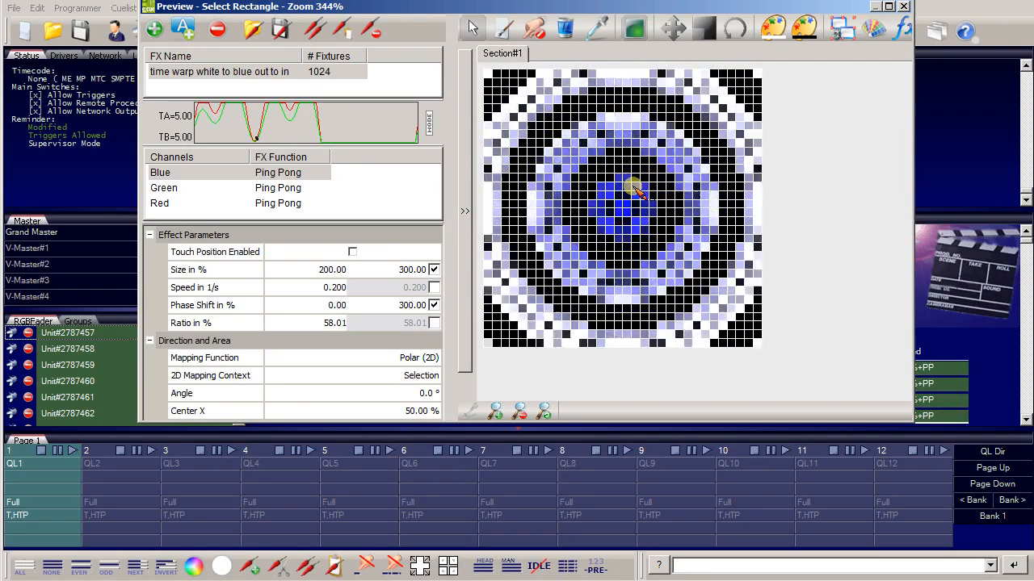
click(903, 7)
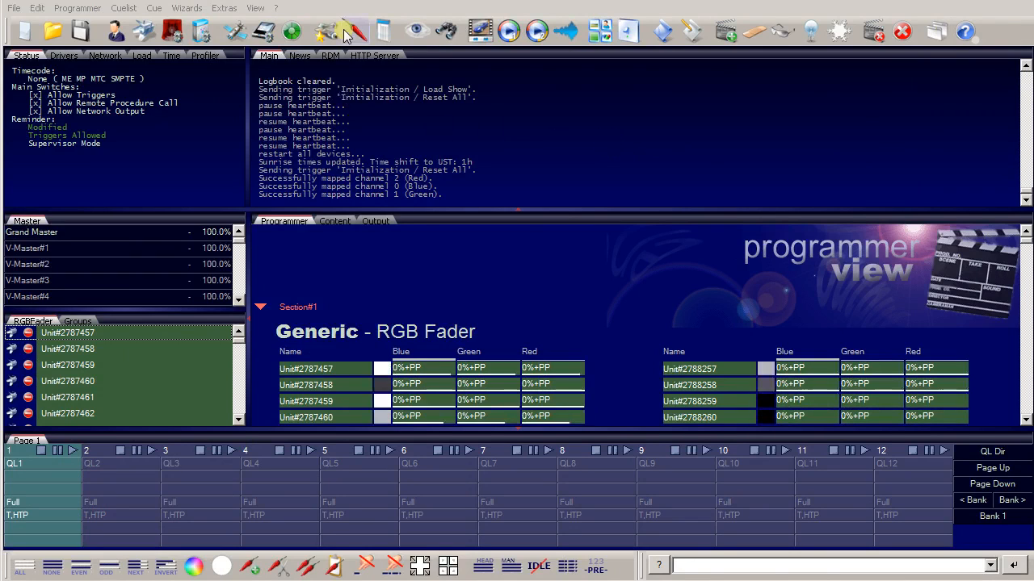
Step: Add an Imagine 3D visualizer in the Device Manager, keeping its default device properties
click(266, 31)
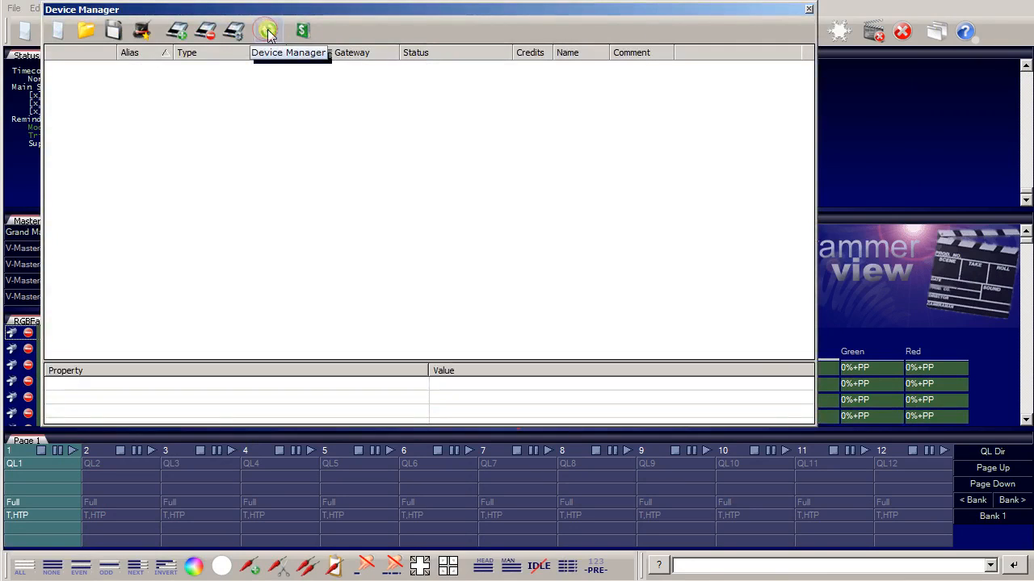
click(177, 32)
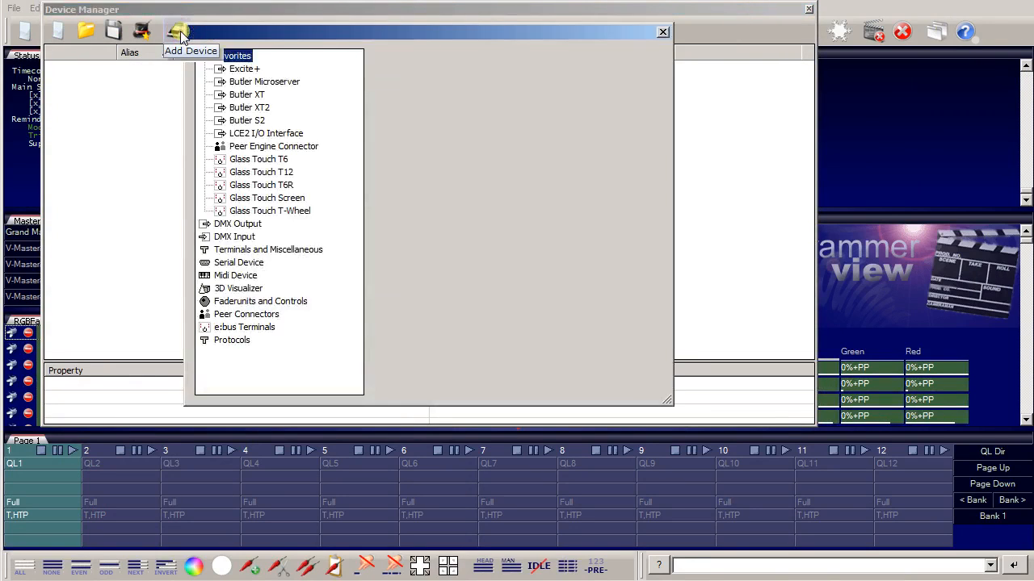
click(251, 292)
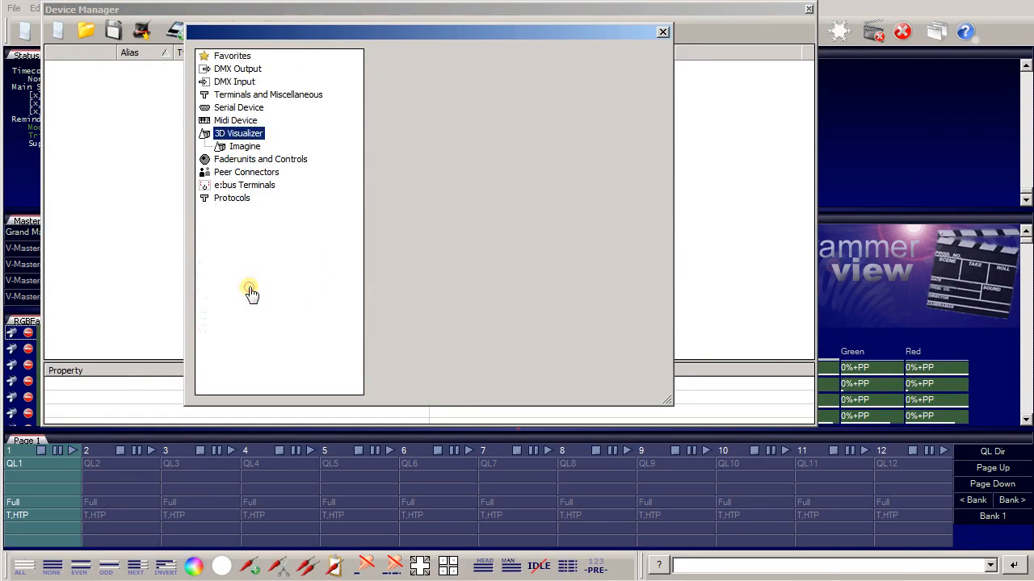
click(246, 147)
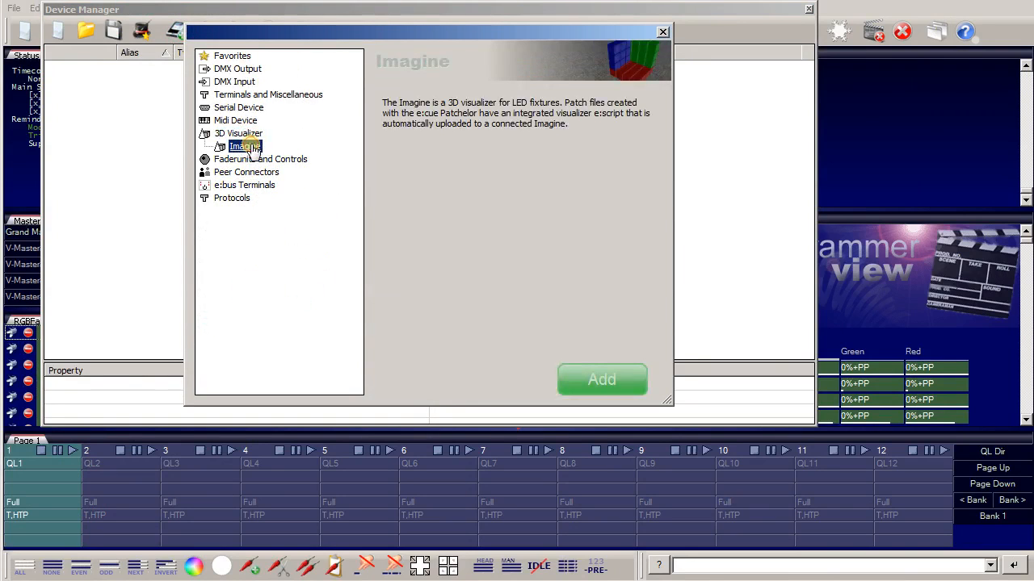
click(597, 381)
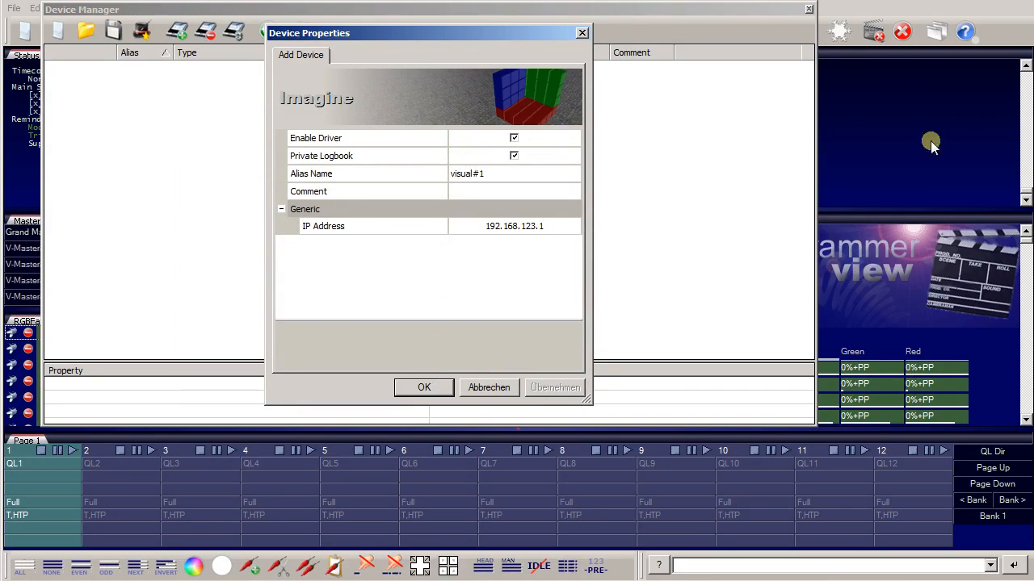
click(425, 388)
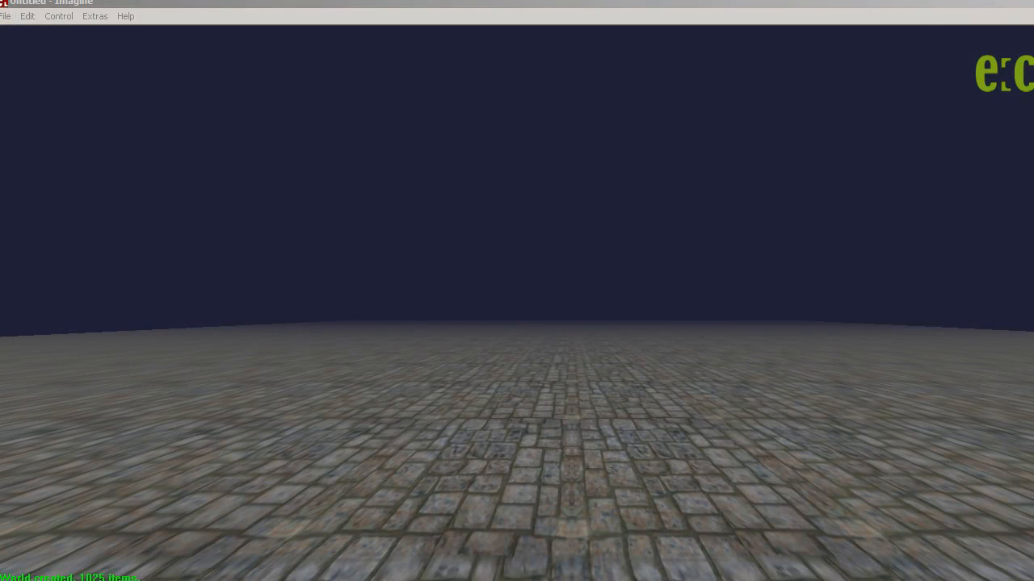
Step: Switch to the Imagine visualizer in a small window and set its network card to 192.168.123.10 - Realtek PCIe FE in the application options
drag(0, 0, 245, 145)
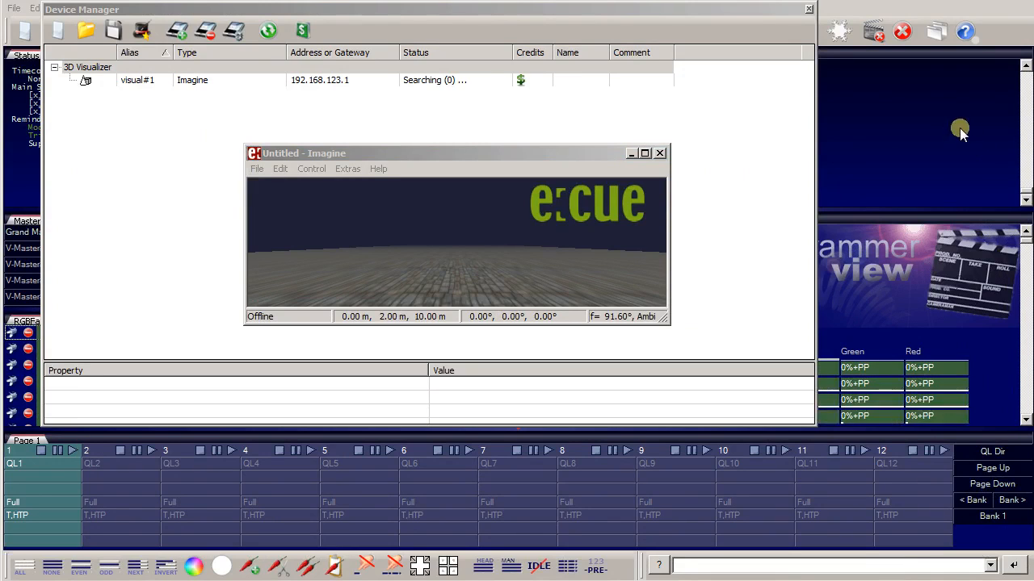
click(346, 169)
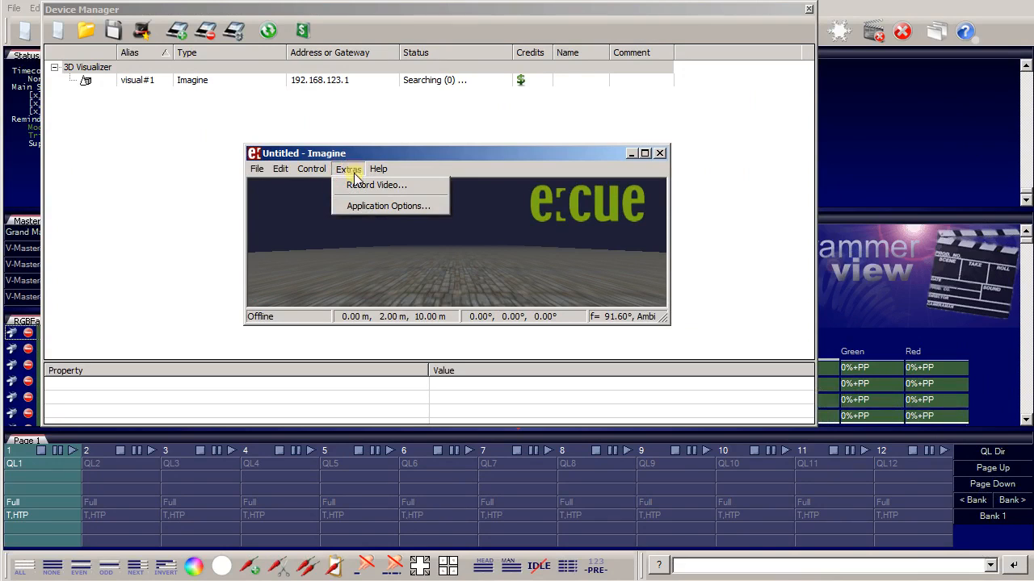
click(369, 206)
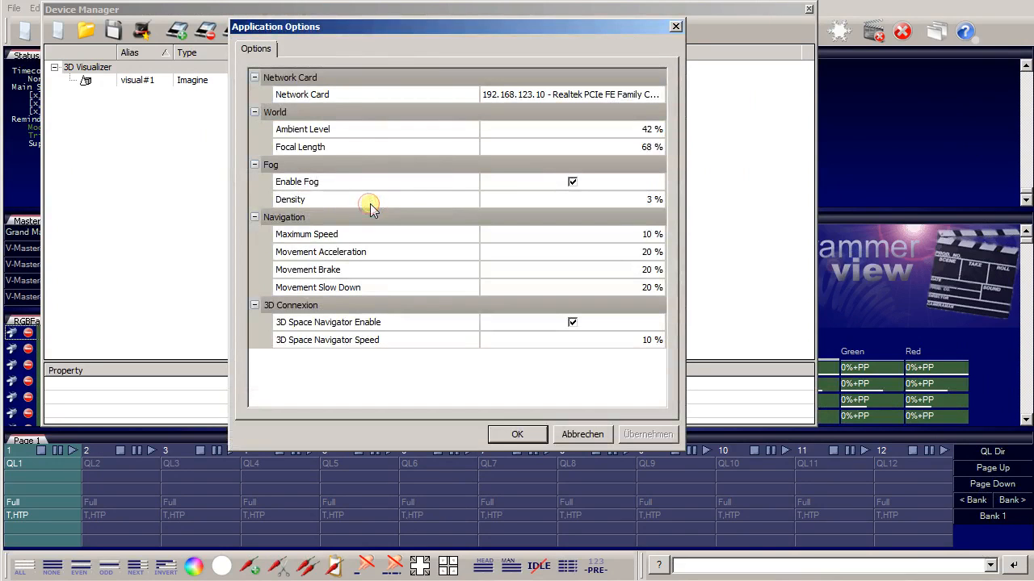
click(581, 95)
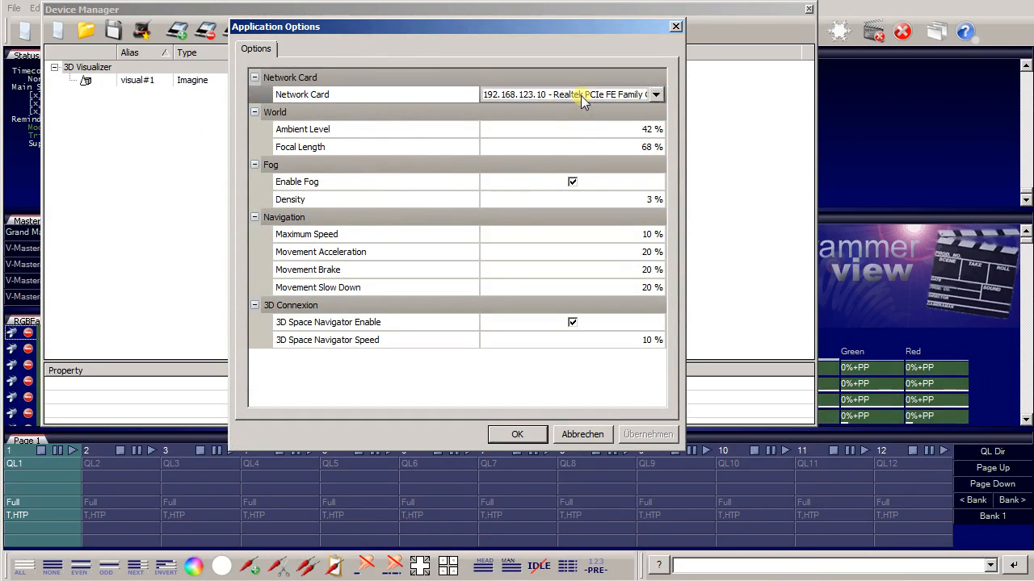
click(657, 95)
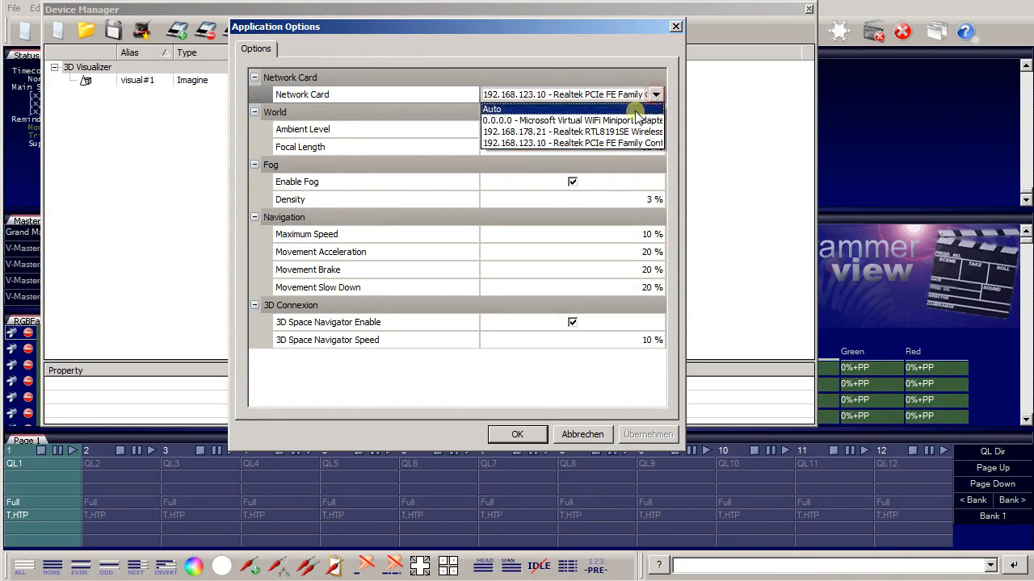
click(603, 144)
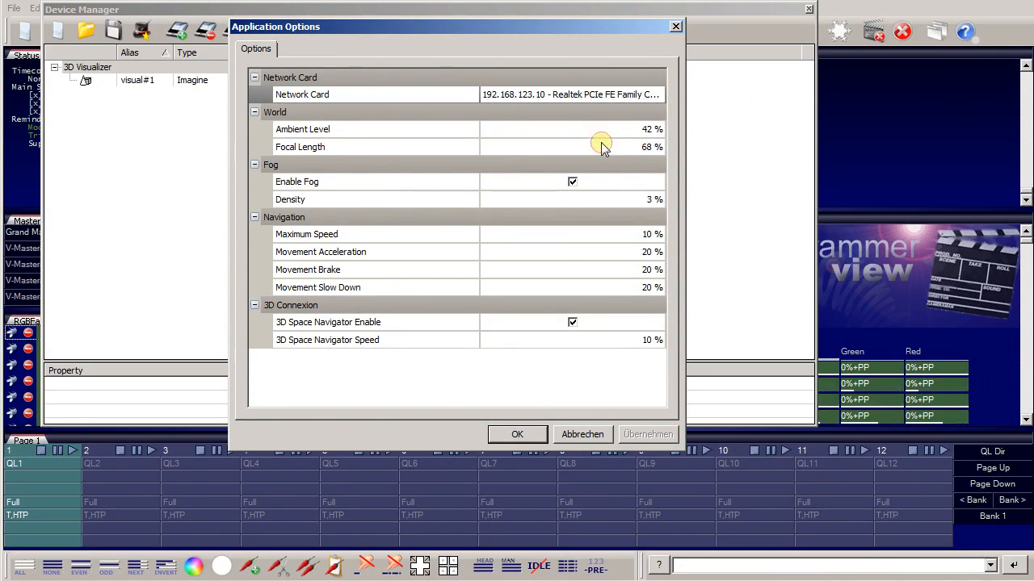
click(518, 433)
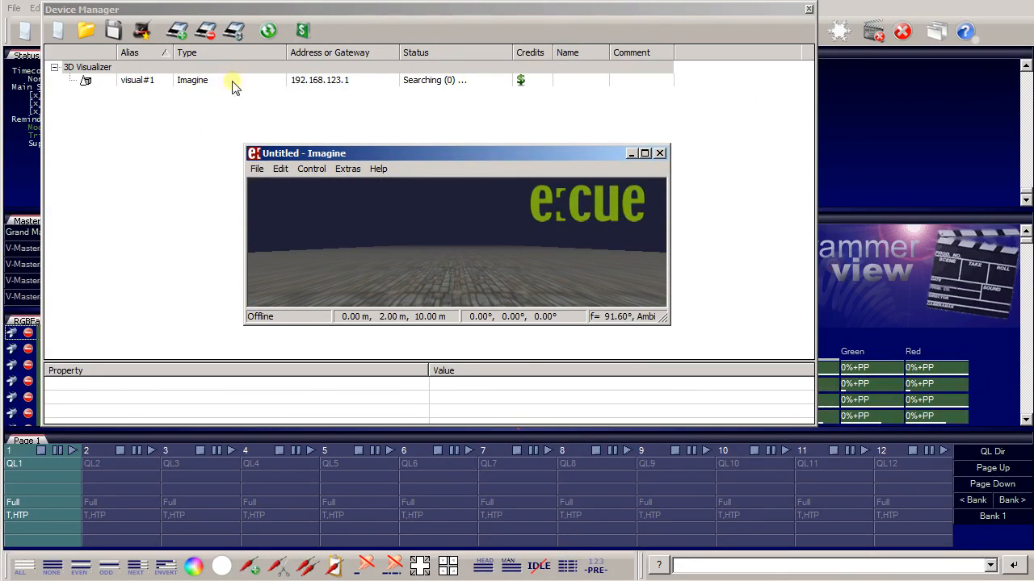
Step: Set the IP address of the Imagine device visual#1 to 192.168.123.10 and close the Device Manager
click(337, 80)
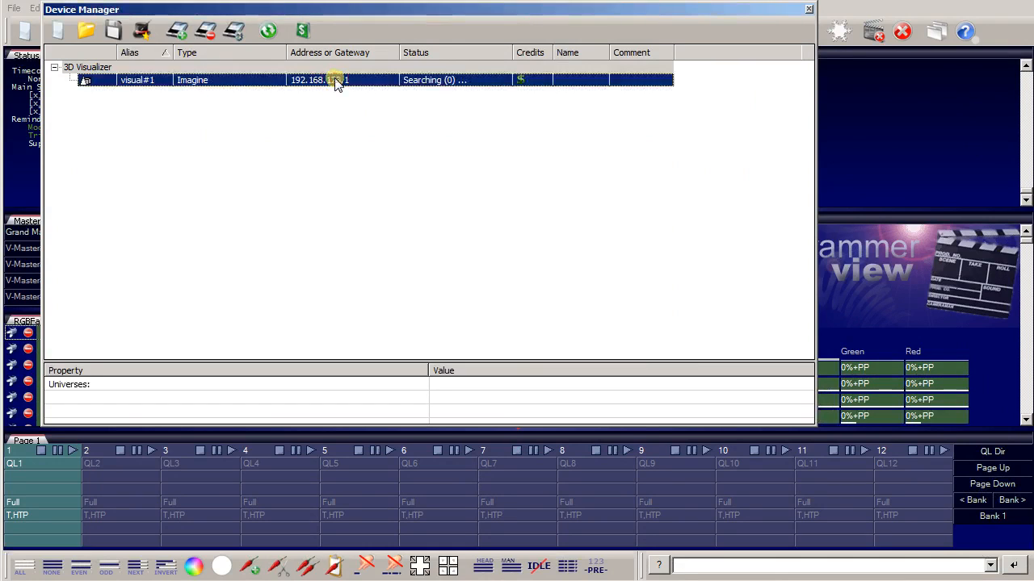
double_click(338, 81)
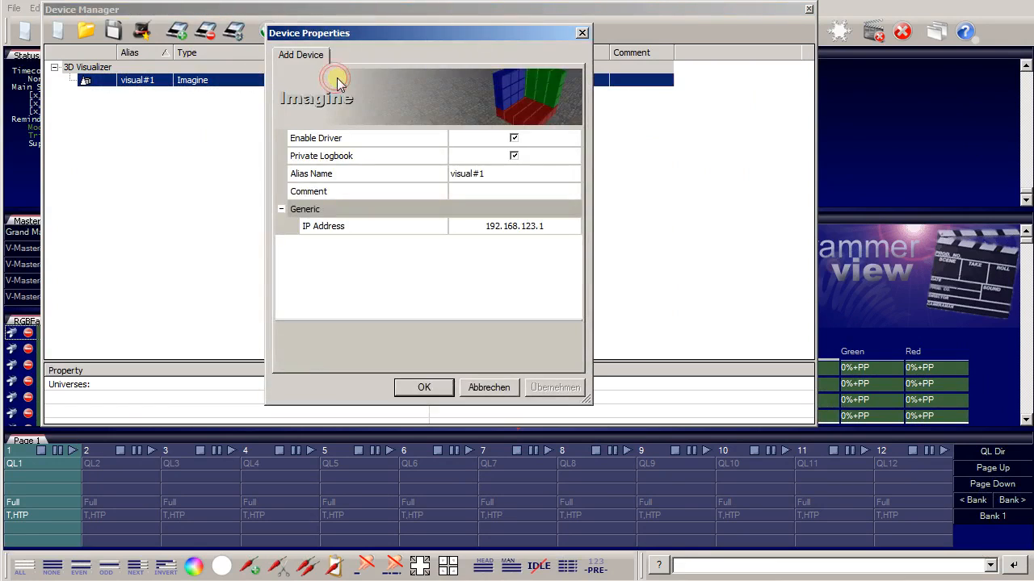
click(565, 230)
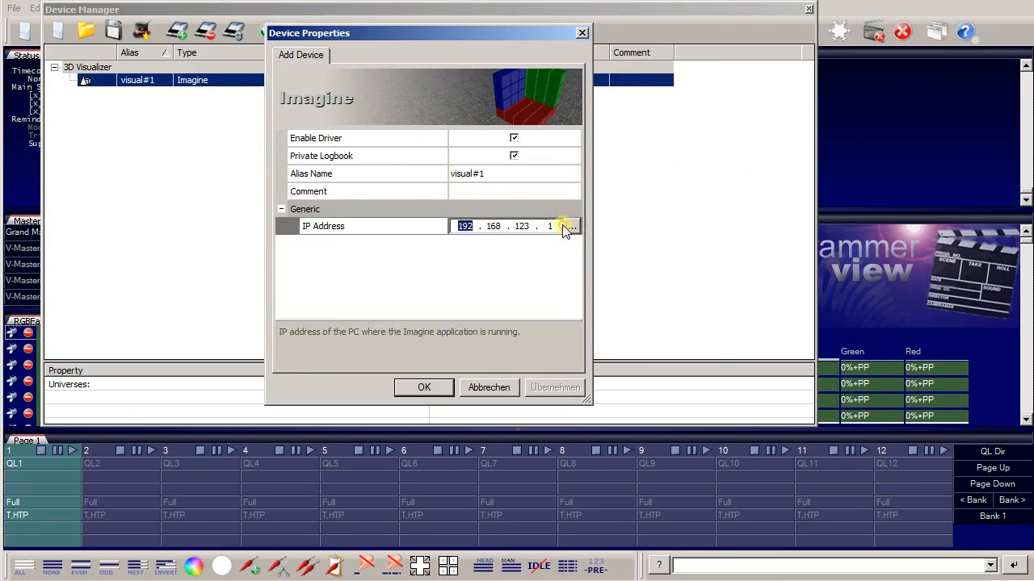
text(0)
click(425, 389)
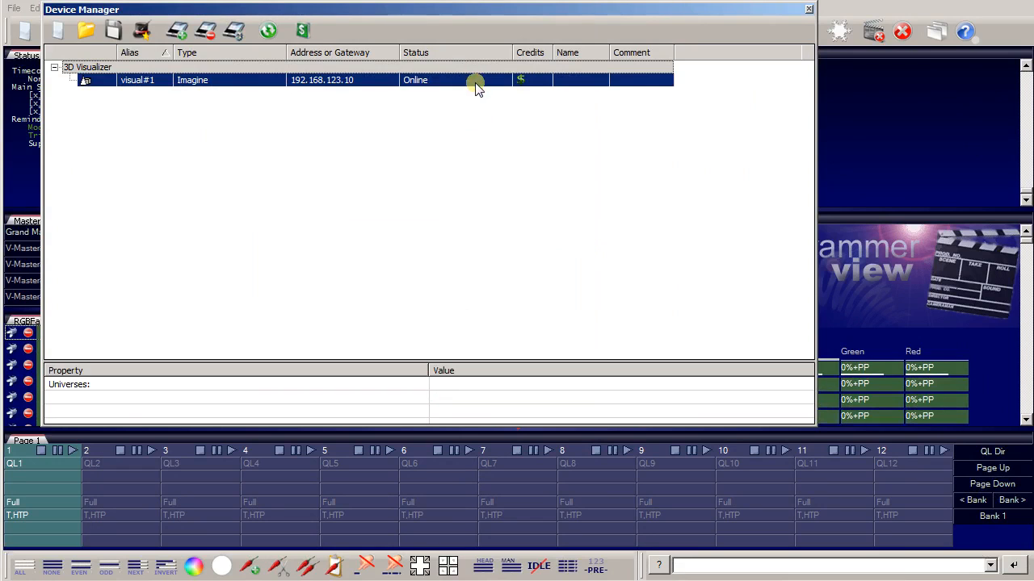
click(808, 8)
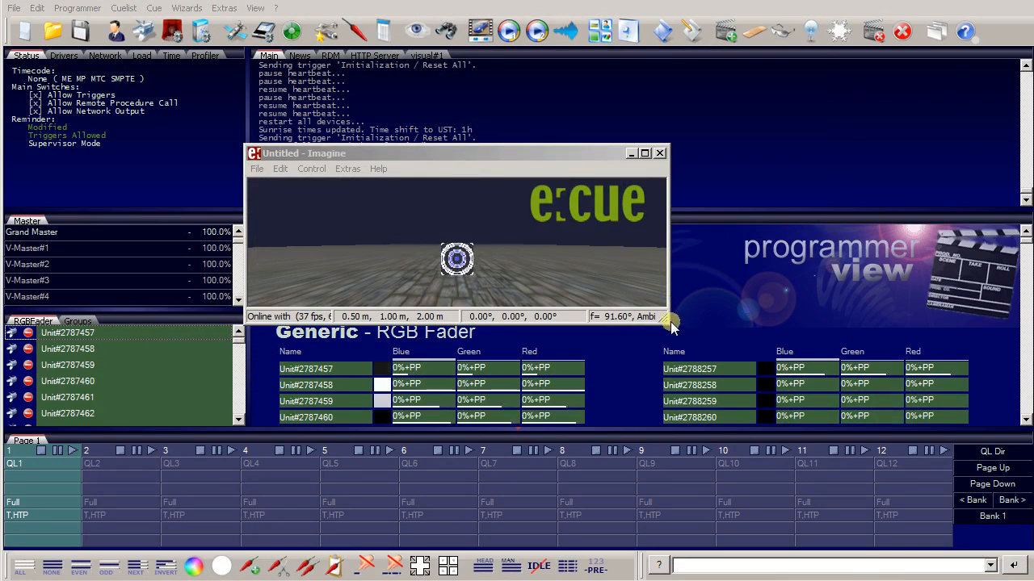
Step: Enlarge the Imagine window and move it higher so the 3D scene can be viewed comfortably
drag(669, 323, 759, 364)
drag(854, 416, 967, 487)
drag(593, 154, 593, 73)
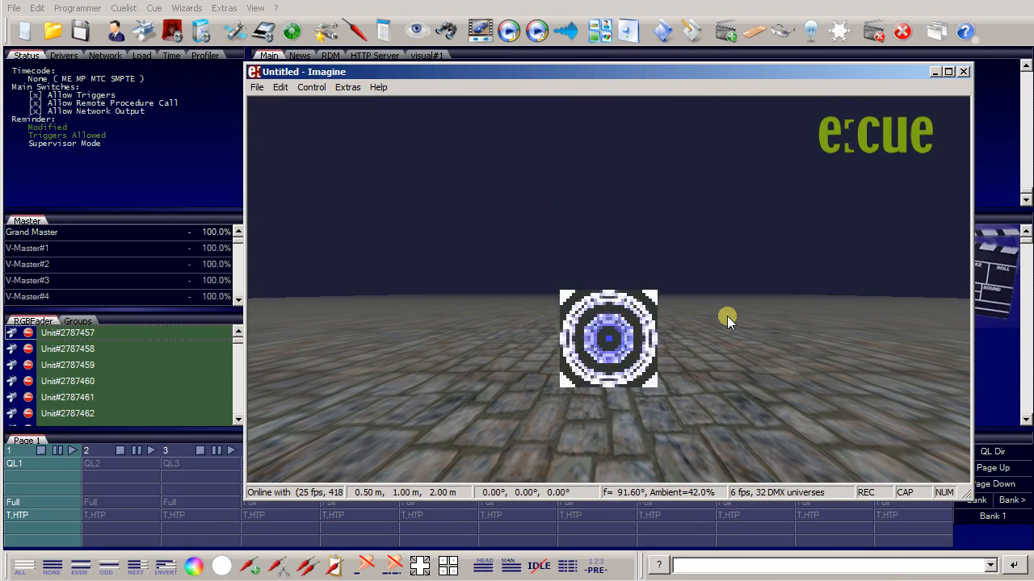
Step: Examine the LED panel in the Imagine scene by moving the camera forward, backward and sideways to the right
key(Up)
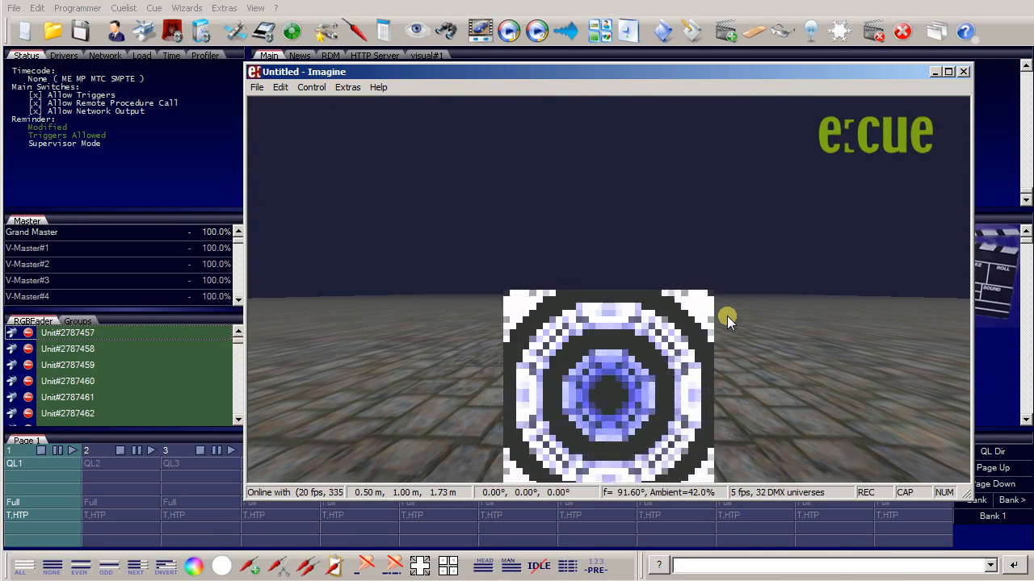
key(Down)
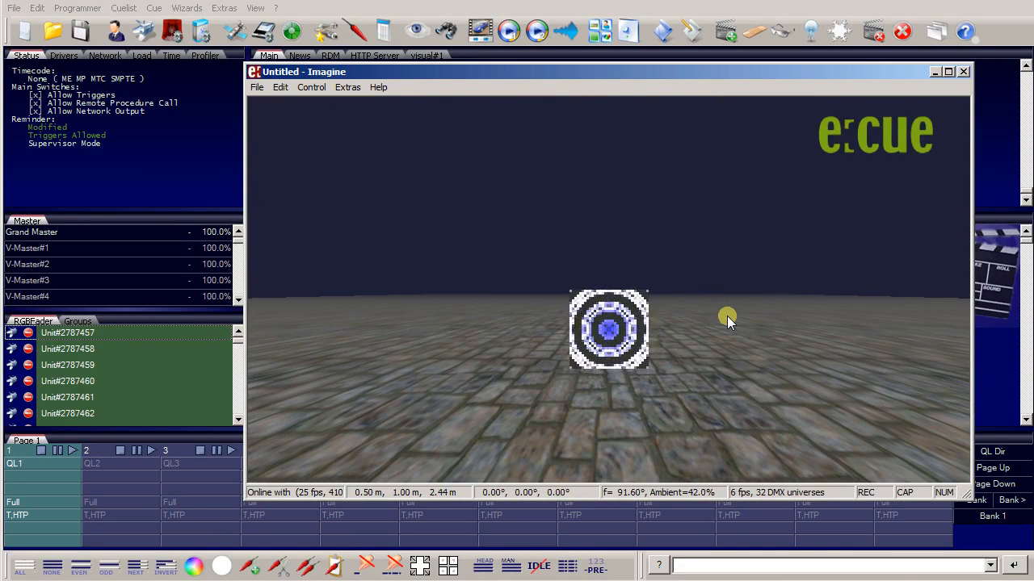
key(Right)
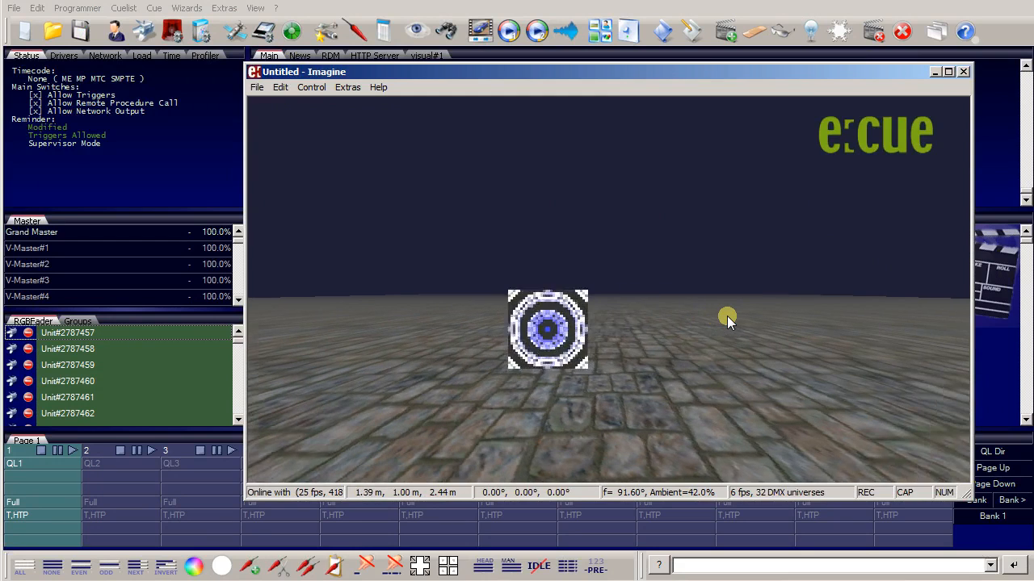